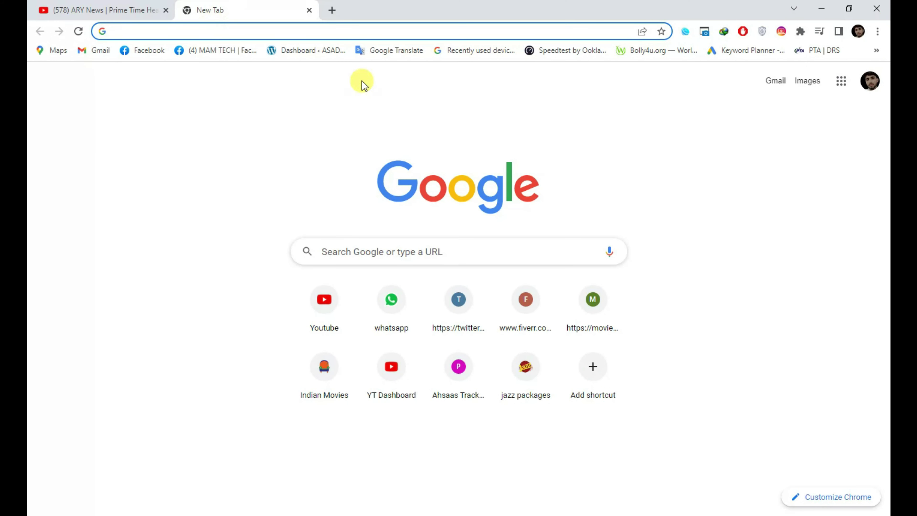
Search Google for 'cleanup.picture' and open the Cleanup.pictures result
{"action": "left_click", "coordinate": [419, 250]}
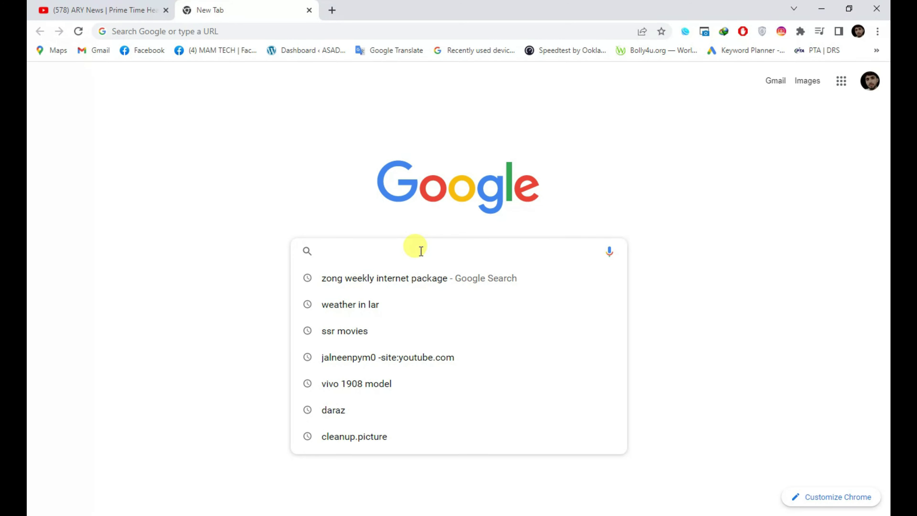
{"action": "type", "text": "cleanup.picture"}
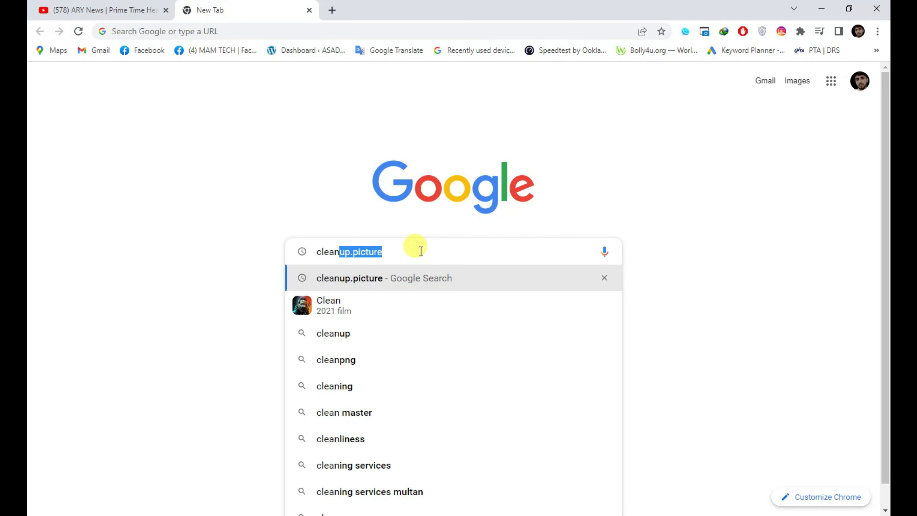
{"action": "key", "text": "Return"}
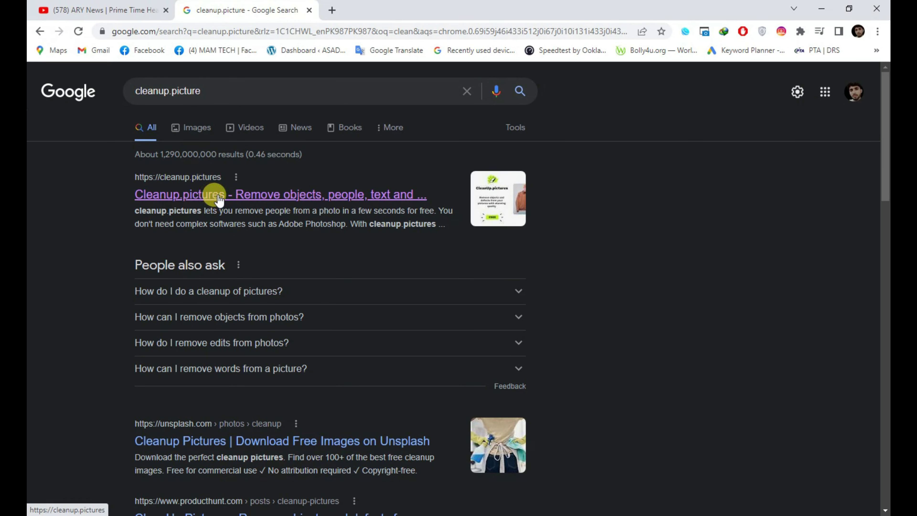
{"action": "left_click", "coordinate": [316, 199]}
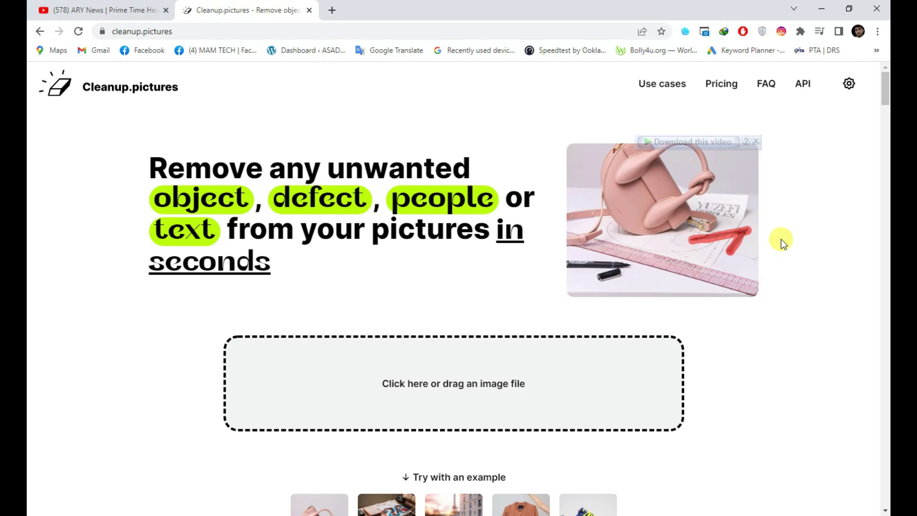
Load the pink handbag photo from the 'Try with an example' thumbnails
{"action": "scroll", "coordinate": [777, 341], "scroll_direction": "down", "scroll_amount": 2}
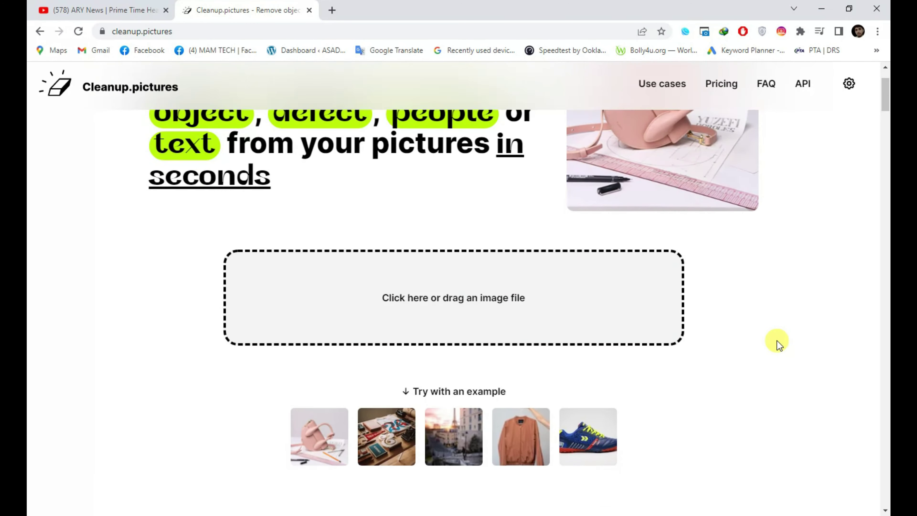
{"action": "scroll", "coordinate": [776, 340], "scroll_direction": "down", "scroll_amount": 1}
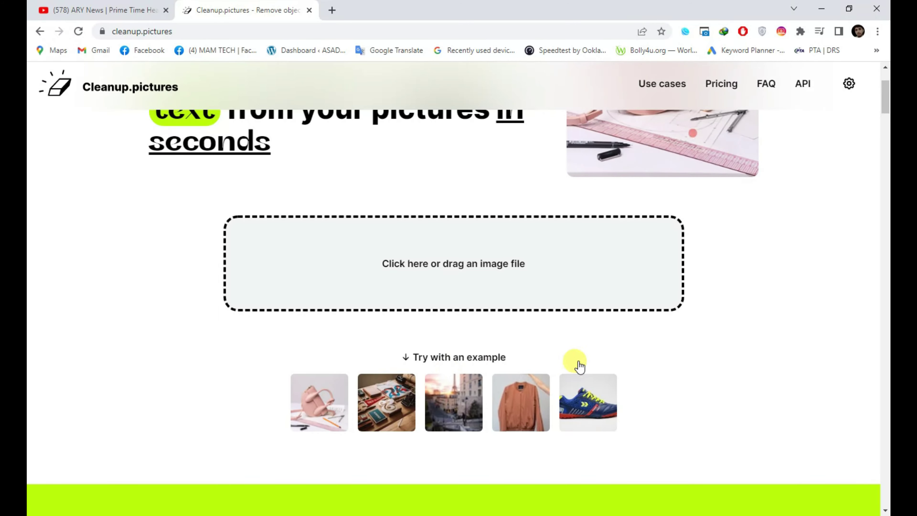
{"action": "left_click", "coordinate": [328, 402]}
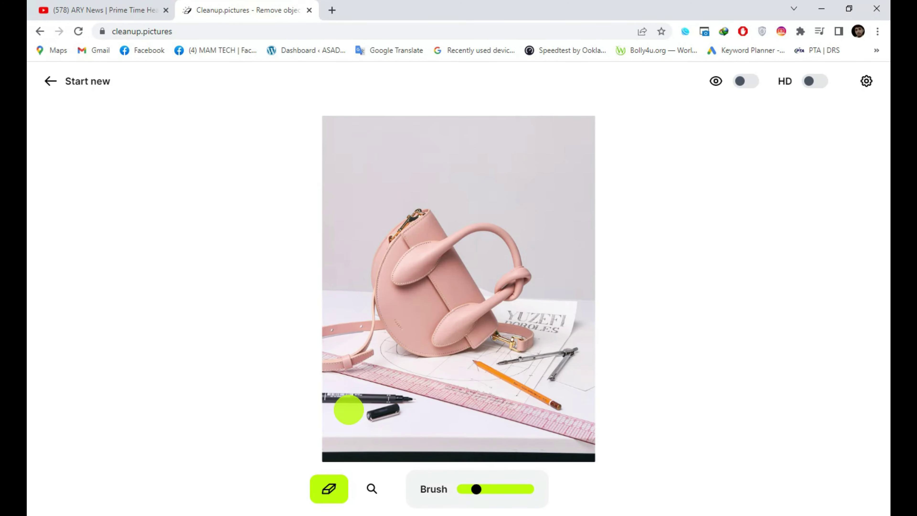
Make the brush slightly smaller and erase the black marker pen at the lower left
{"action": "left_click_drag", "start_coordinate": [474, 490], "coordinate": [471, 491]}
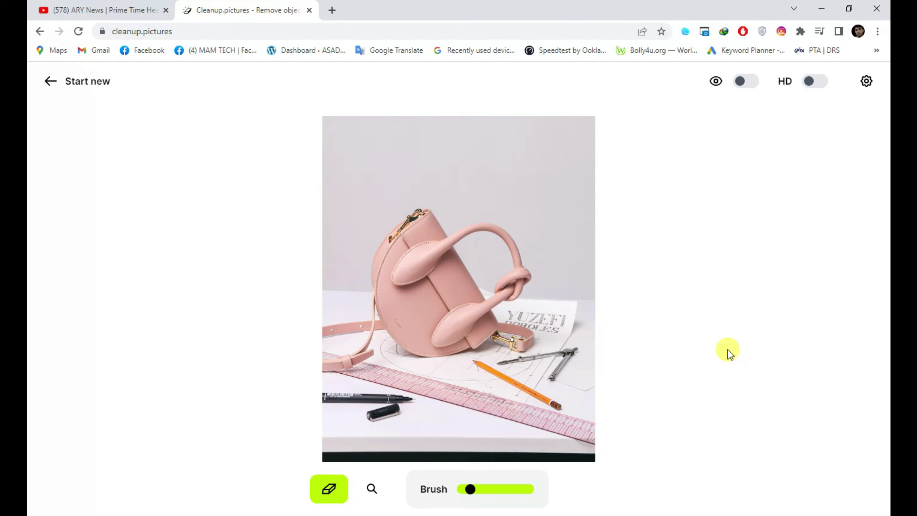
{"action": "left_click", "coordinate": [327, 498]}
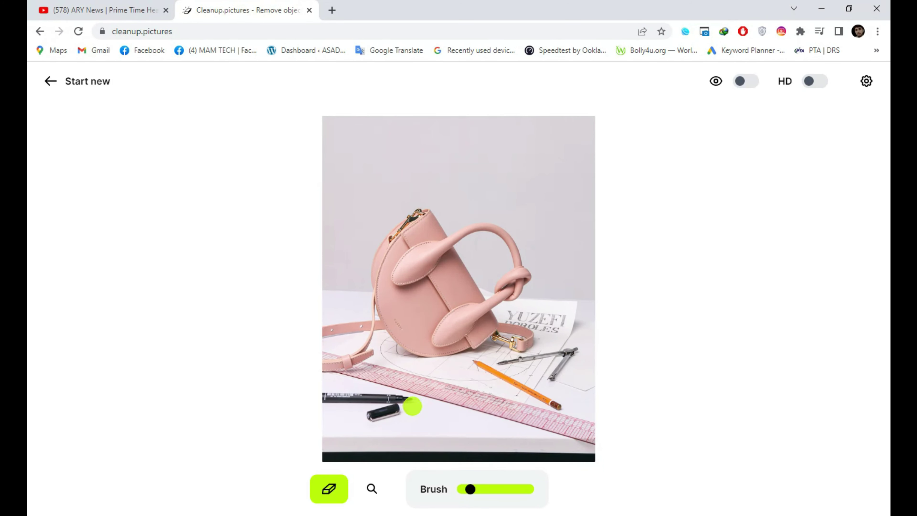
{"action": "left_click_drag", "start_coordinate": [412, 404], "coordinate": [325, 401]}
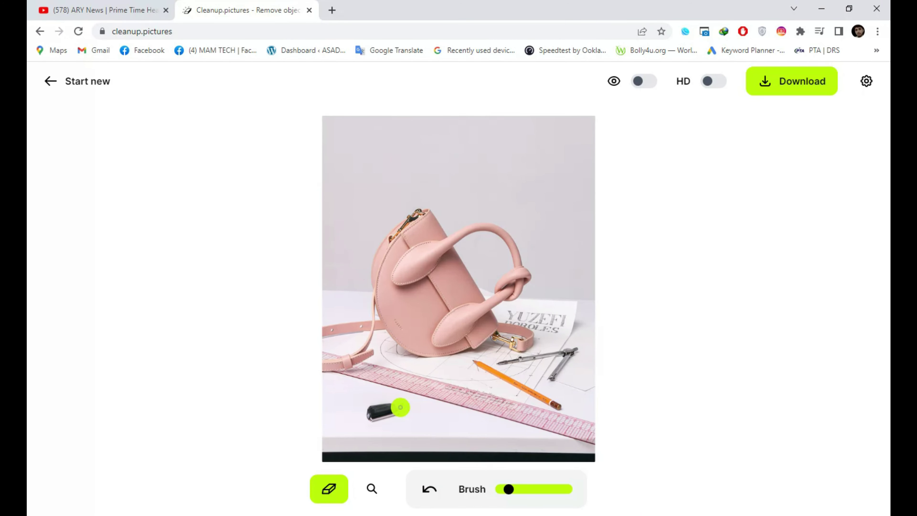
Erase the small black pen cap lying beside the ruler
{"action": "left_click_drag", "start_coordinate": [401, 408], "coordinate": [402, 413]}
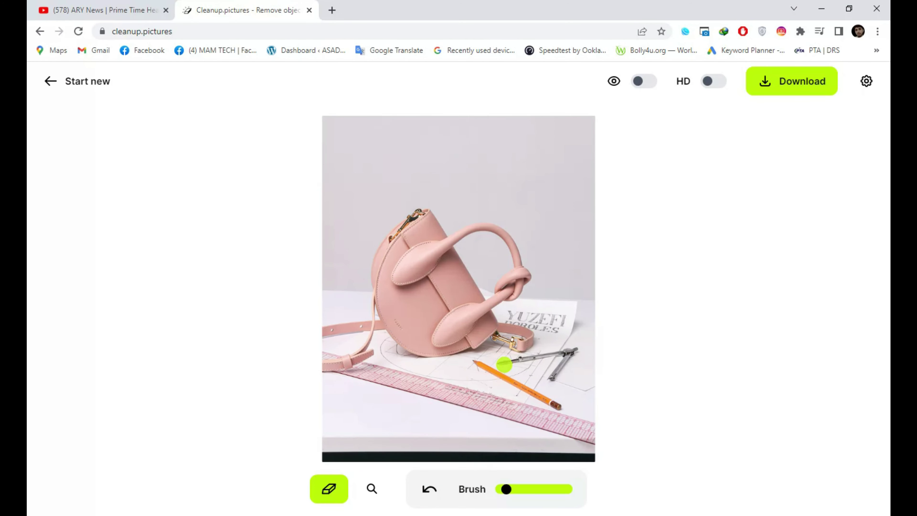
Erase the compass and the YUZEFI heading on the paper beneath the bag
{"action": "mouse_move", "coordinate": [504, 364]}
{"action": "left_mouse_down"}
{"action": "mouse_move", "coordinate": [574, 352]}
{"action": "mouse_move", "coordinate": [556, 377]}
{"action": "left_mouse_up"}
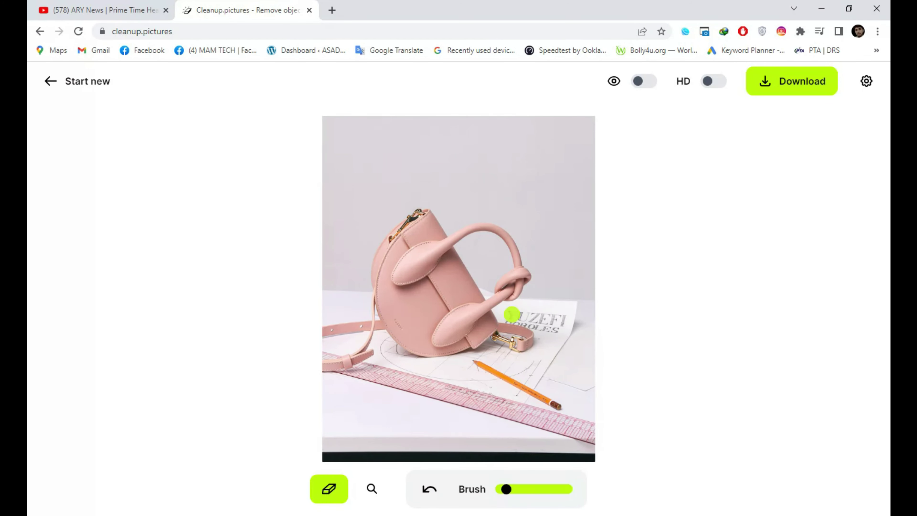
{"action": "left_click_drag", "start_coordinate": [510, 312], "coordinate": [560, 320]}
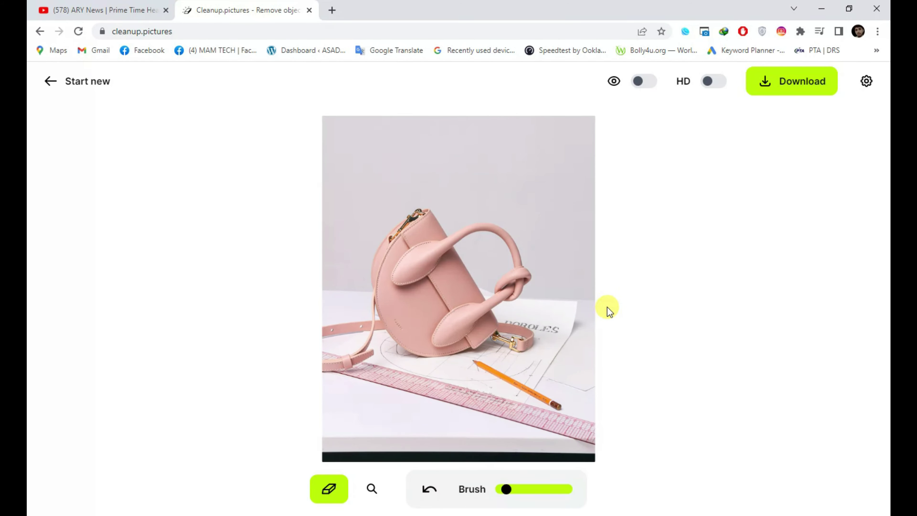
{"action": "left_click", "coordinate": [640, 82]}
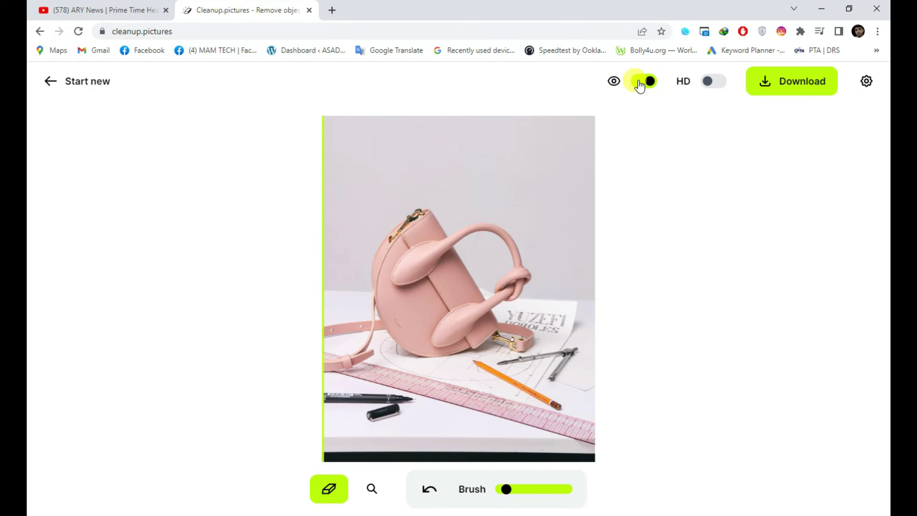
{"action": "left_click", "coordinate": [640, 82]}
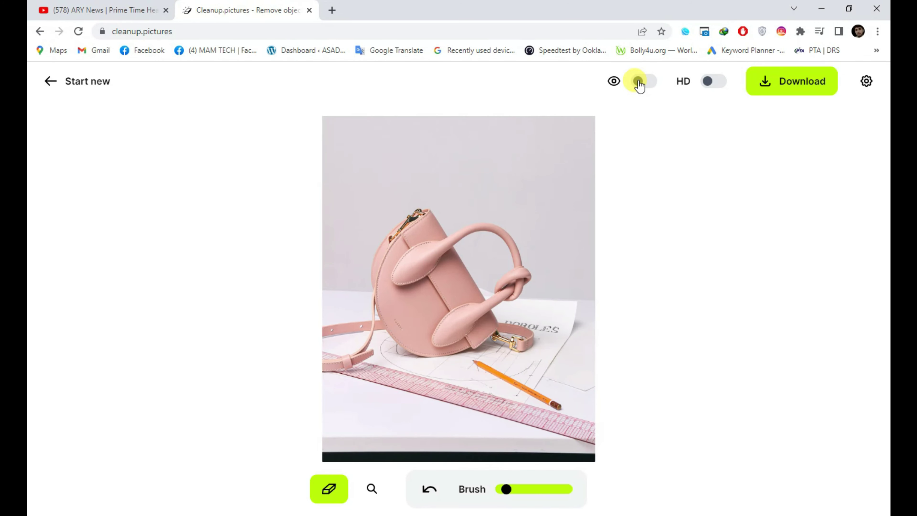
{"action": "left_click", "coordinate": [714, 84]}
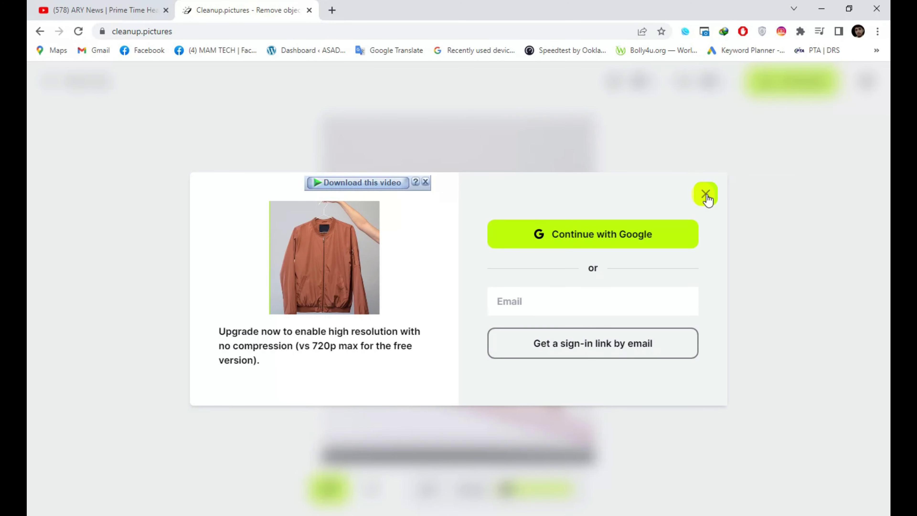
{"action": "left_click", "coordinate": [705, 196]}
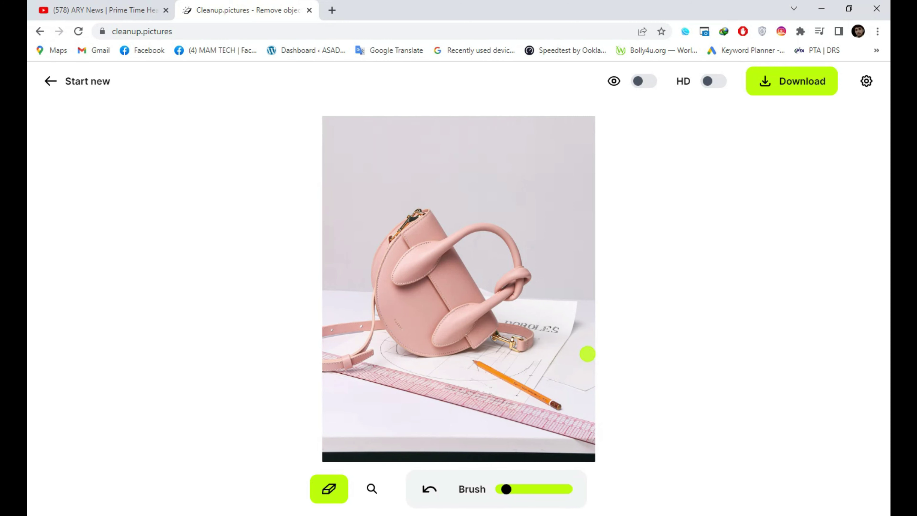
Download the cleaned handbag photo, bringing up a save window proposing 'bag_cleanup'
{"action": "left_click", "coordinate": [869, 87]}
{"action": "left_click", "coordinate": [869, 86]}
{"action": "left_click", "coordinate": [798, 80]}
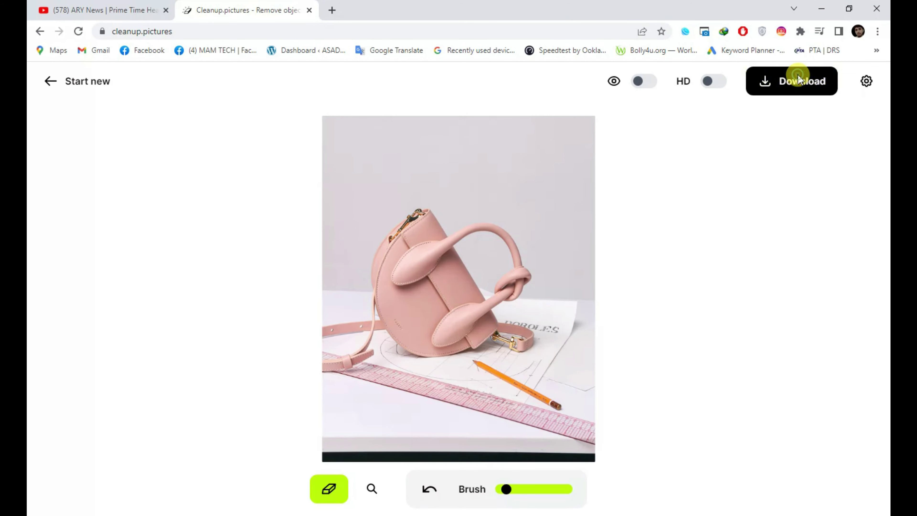